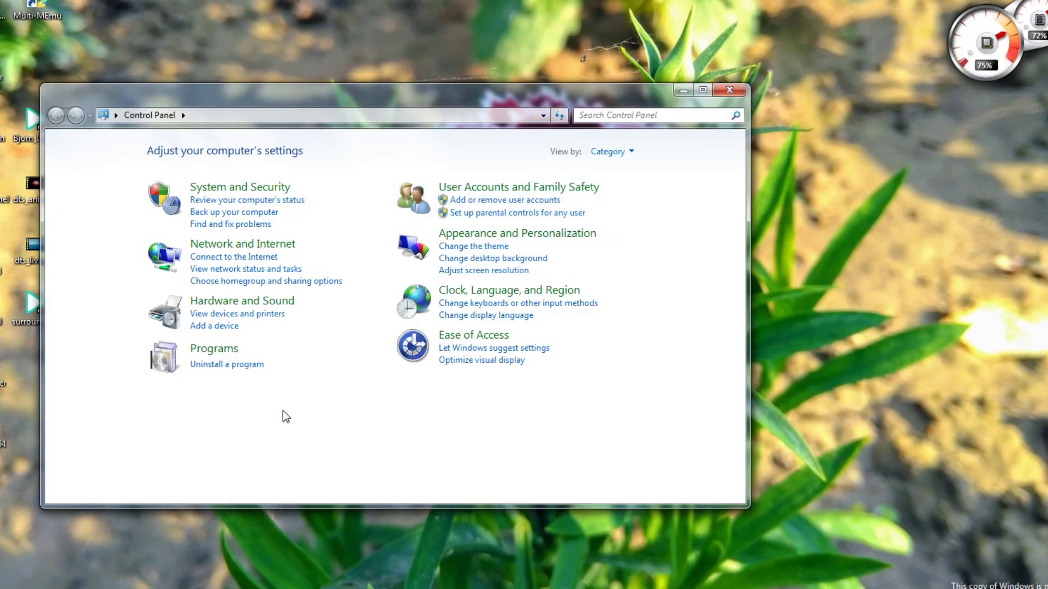
# Step: Open Realtek HD Audio Manager from Hardware and Sound and check the speaker configuration list for 5.1 Speaker
pyautogui.click(218, 305)
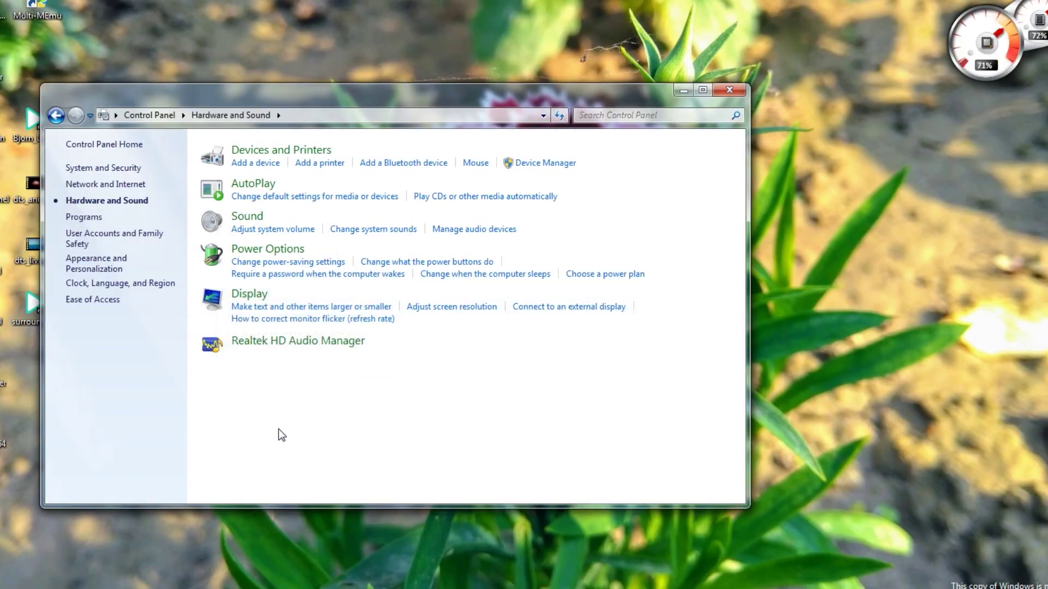
pyautogui.click(292, 345)
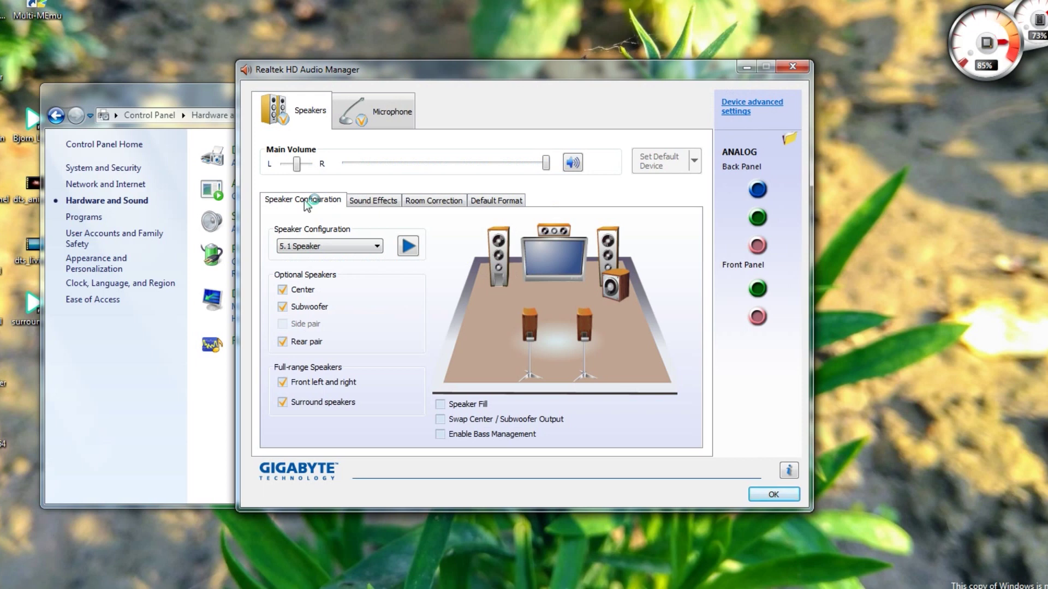
pyautogui.click(319, 247)
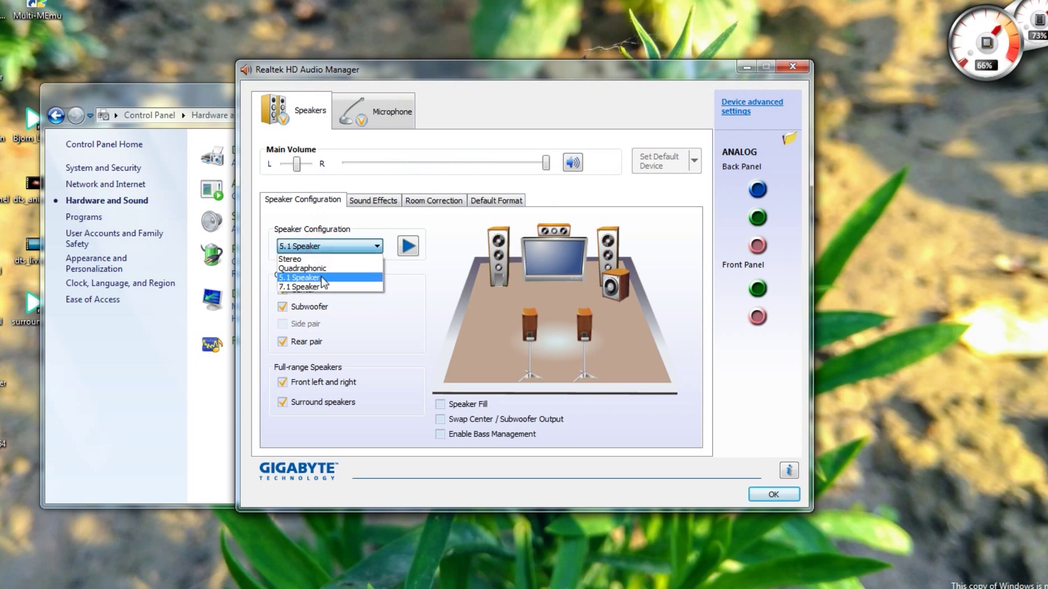
# Step: Confirm the back-panel jacks as Center/Subwoofer, Front and Rear Speaker Out, then close the manager
pyautogui.click(757, 190)
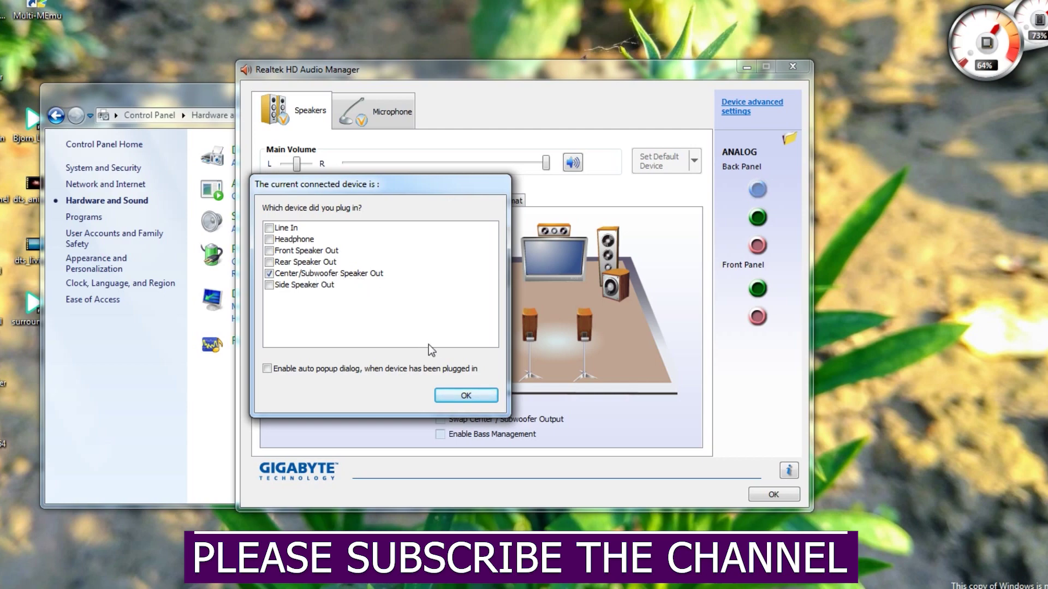
pyautogui.click(463, 395)
pyautogui.click(757, 218)
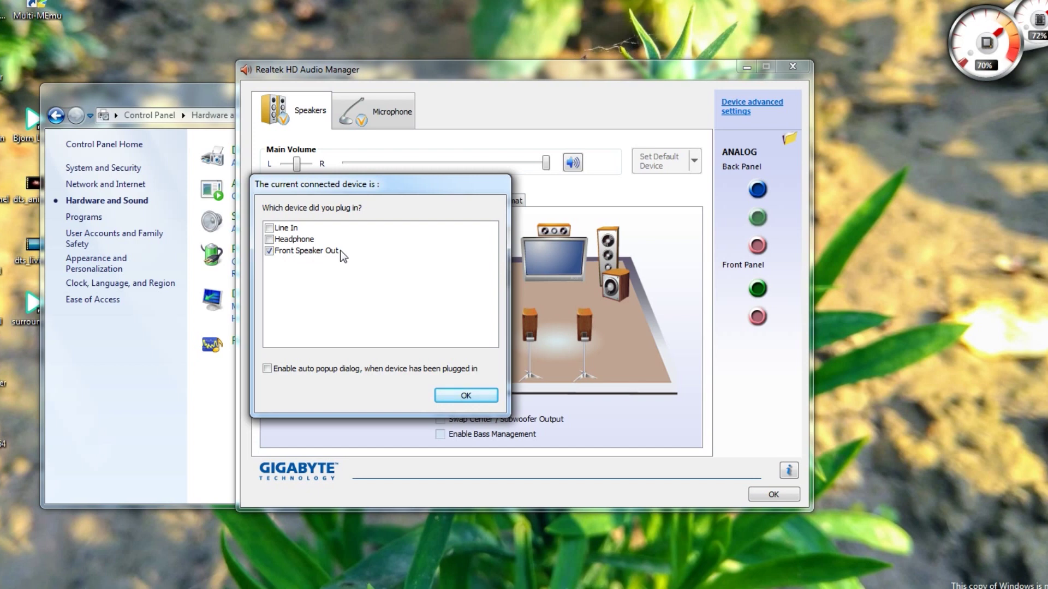
pyautogui.click(463, 397)
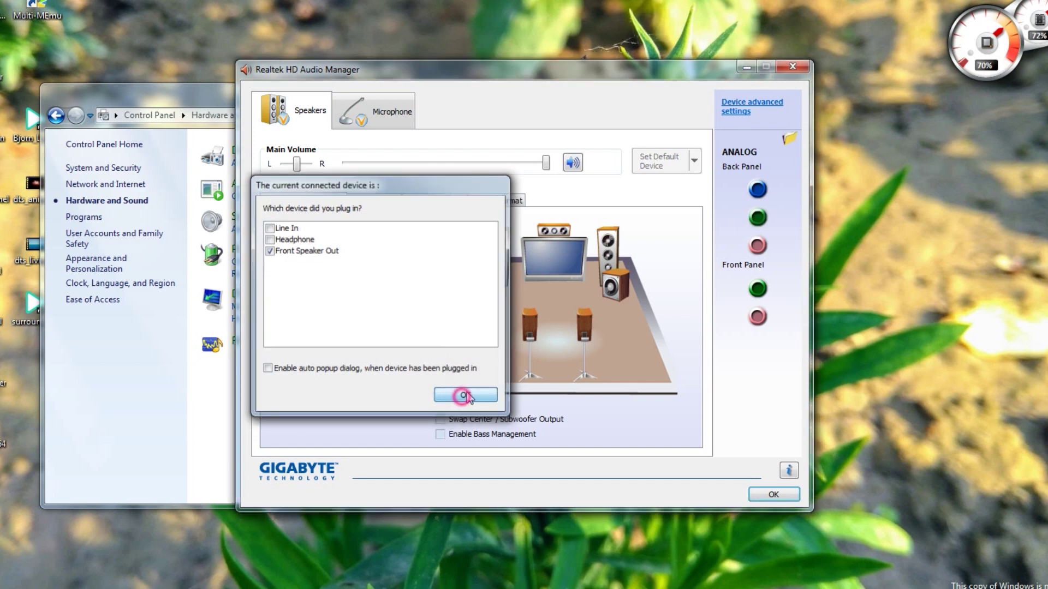
pyautogui.click(752, 248)
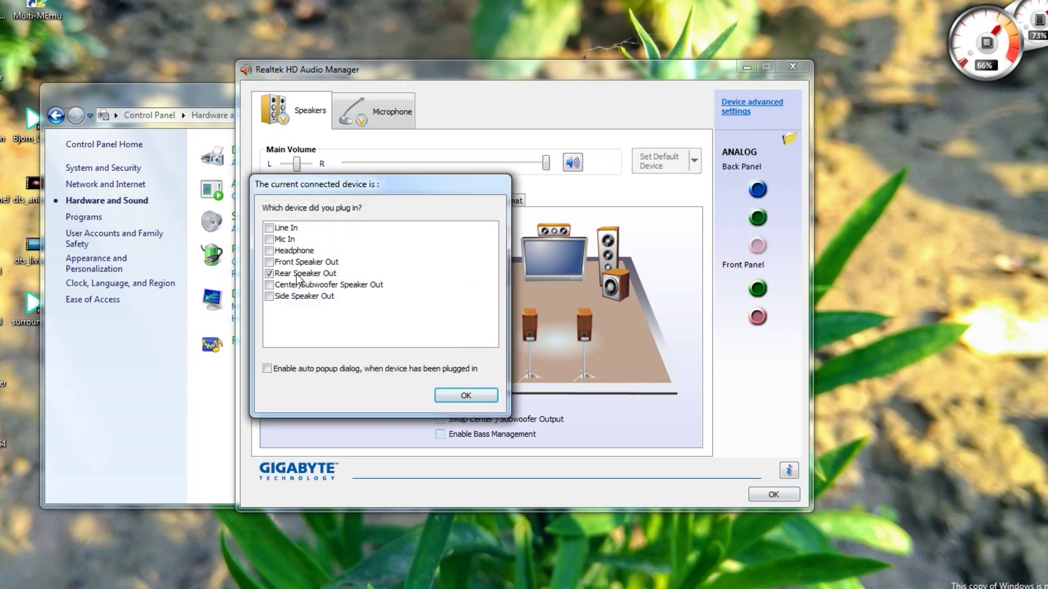
pyautogui.click(465, 394)
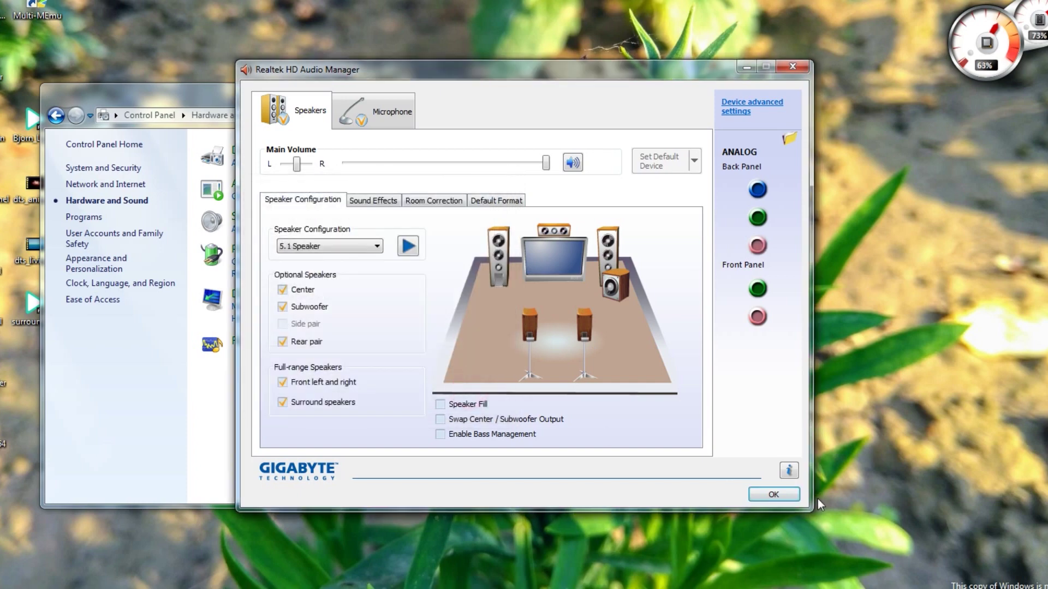
pyautogui.click(793, 493)
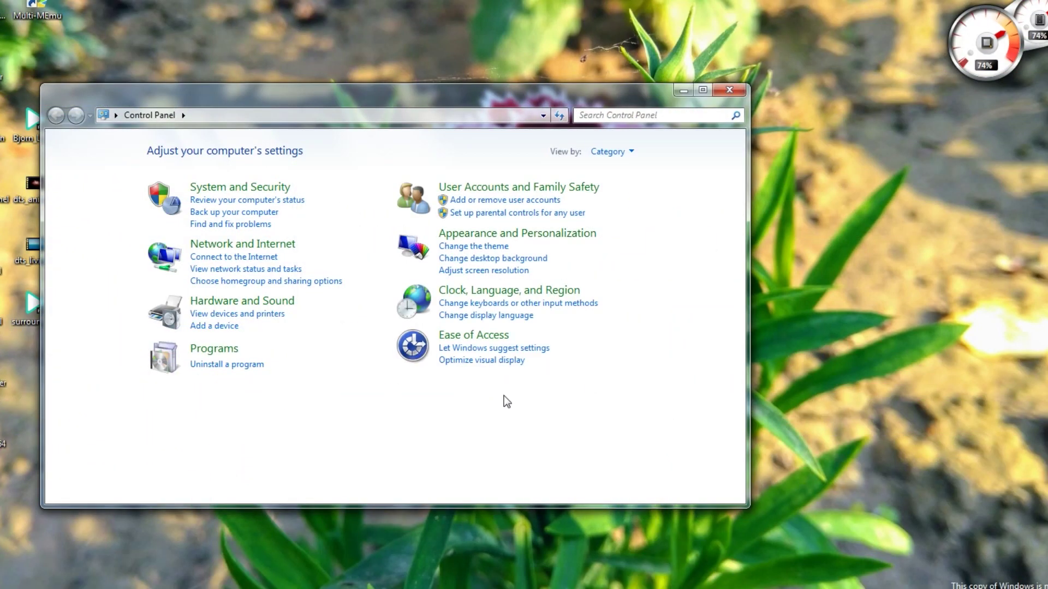
# Step: Select the Speakers playback device in Hardware and Sound > Sound and launch its speaker setup
pyautogui.click(247, 309)
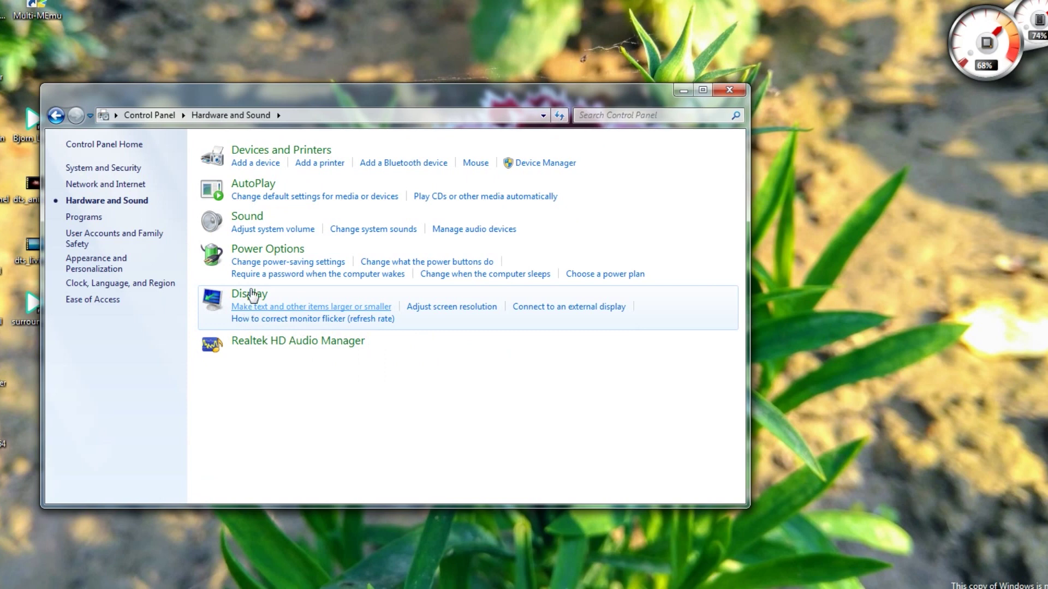
pyautogui.click(247, 217)
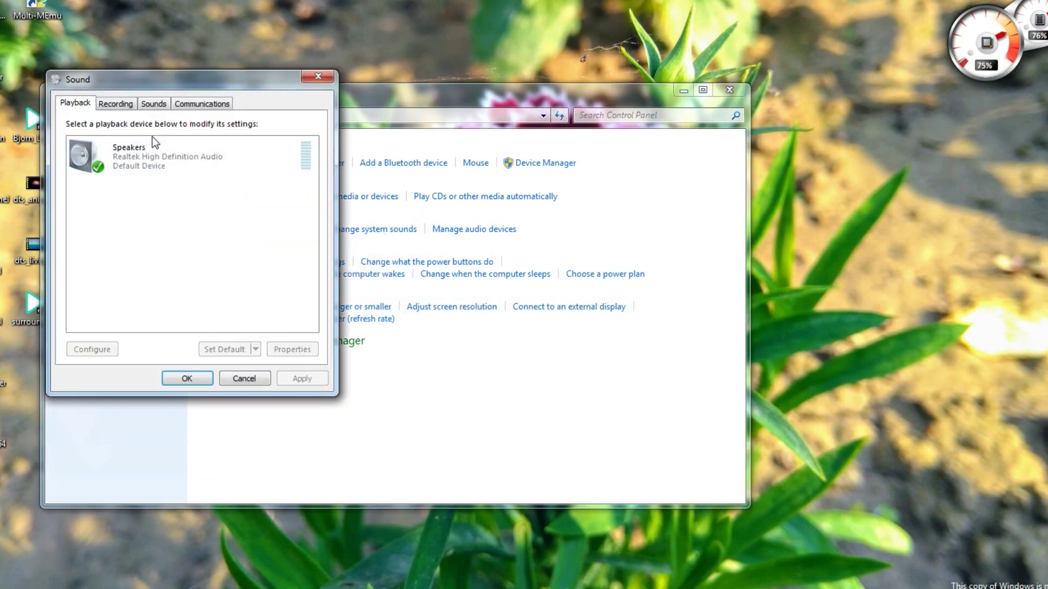
pyautogui.click(149, 163)
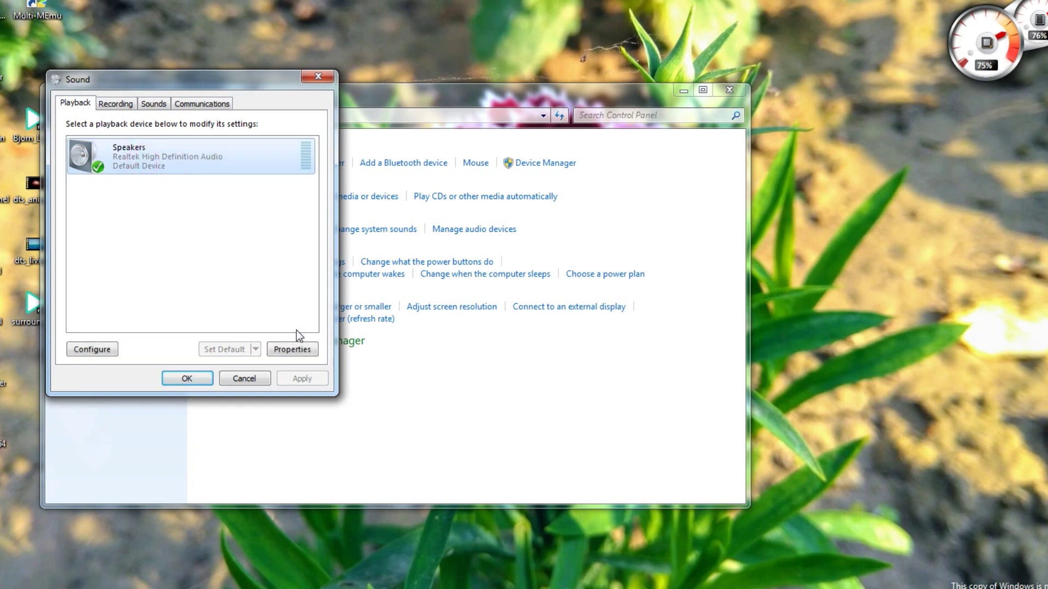
pyautogui.click(93, 350)
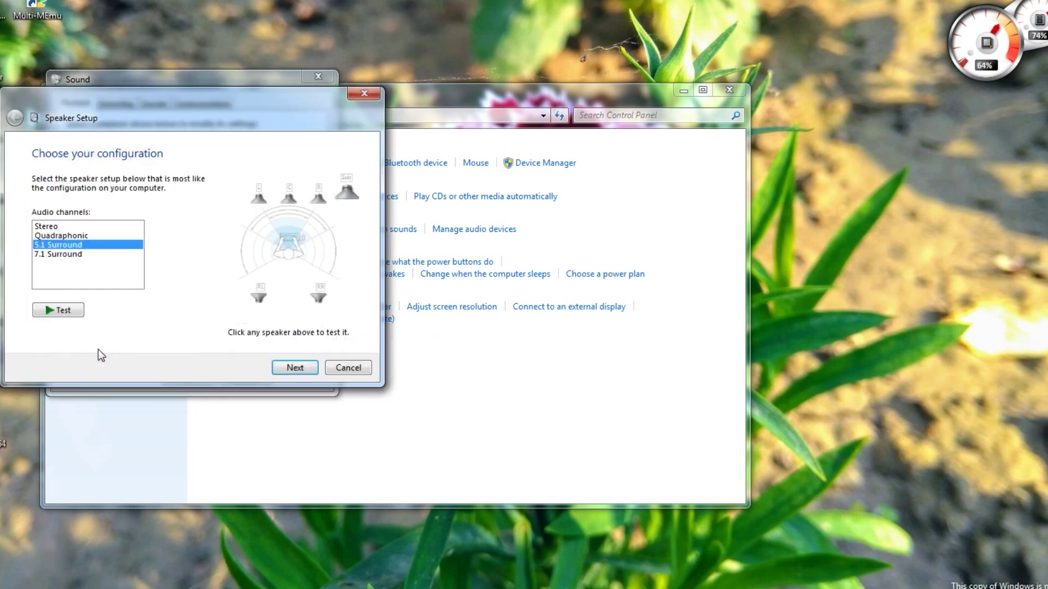
# Step: Choose 5.1 Surround as the channel layout and play test tones through the speakers
pyautogui.click(59, 247)
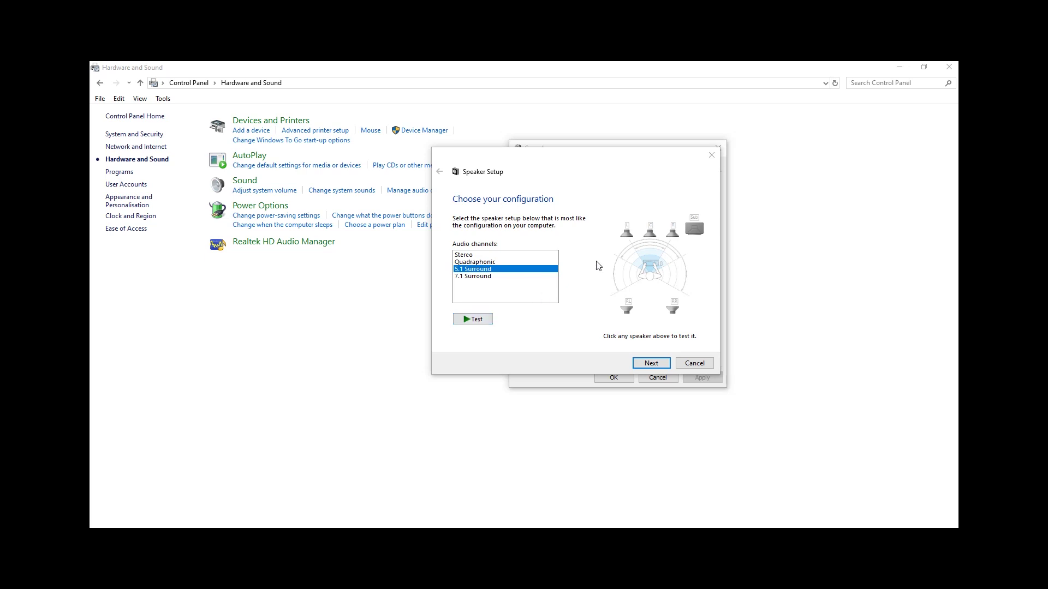
pyautogui.click(630, 236)
pyautogui.click(670, 236)
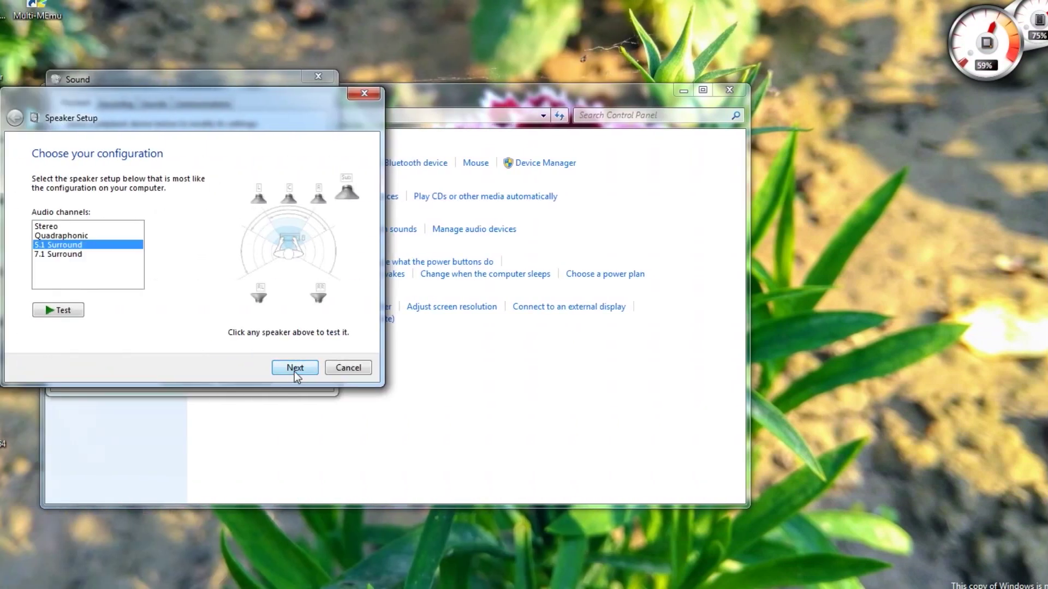
# Step: Keep center, subwoofer, rear pair and full-range speakers, finish setup and close the Sound dialog
pyautogui.click(293, 369)
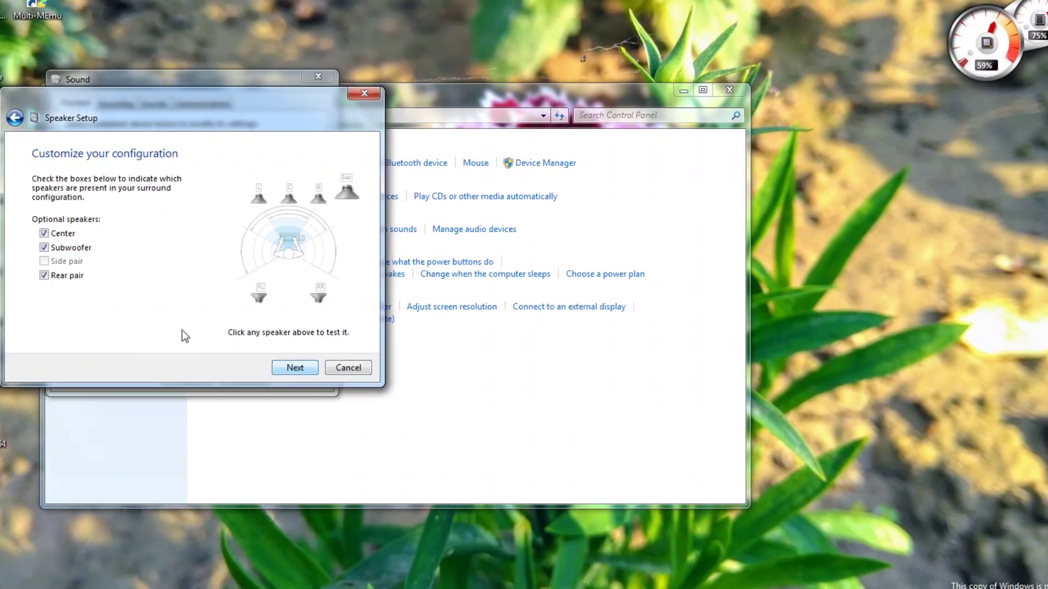
pyautogui.click(283, 369)
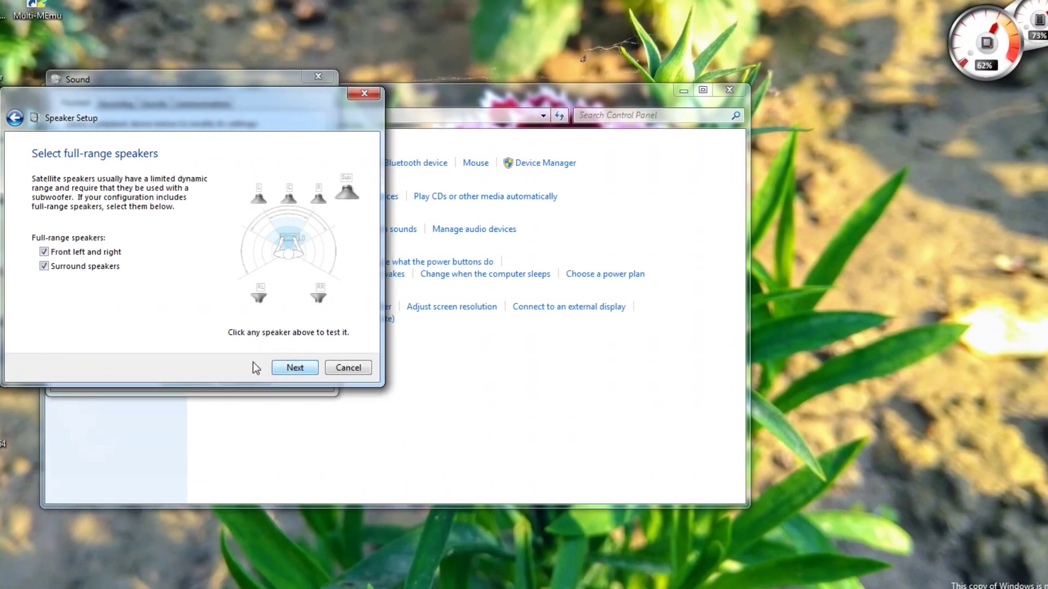
pyautogui.click(300, 369)
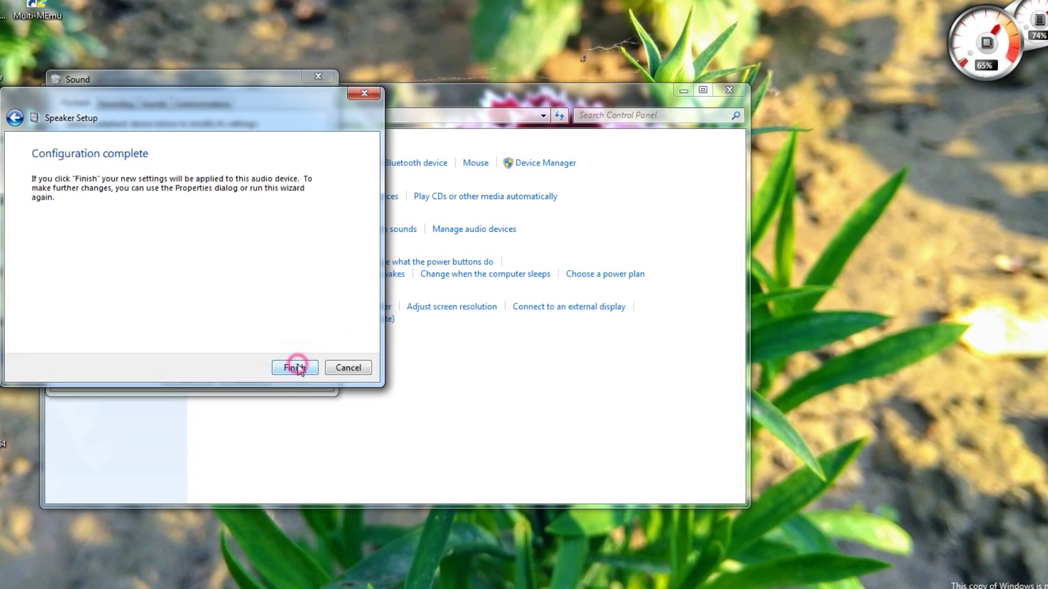
pyautogui.click(309, 369)
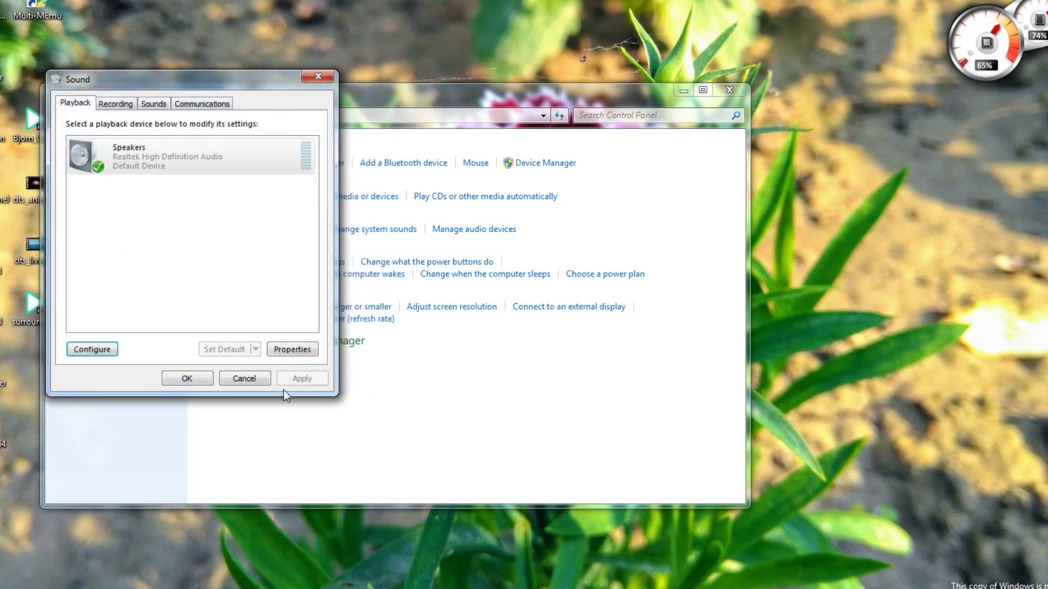
pyautogui.click(191, 379)
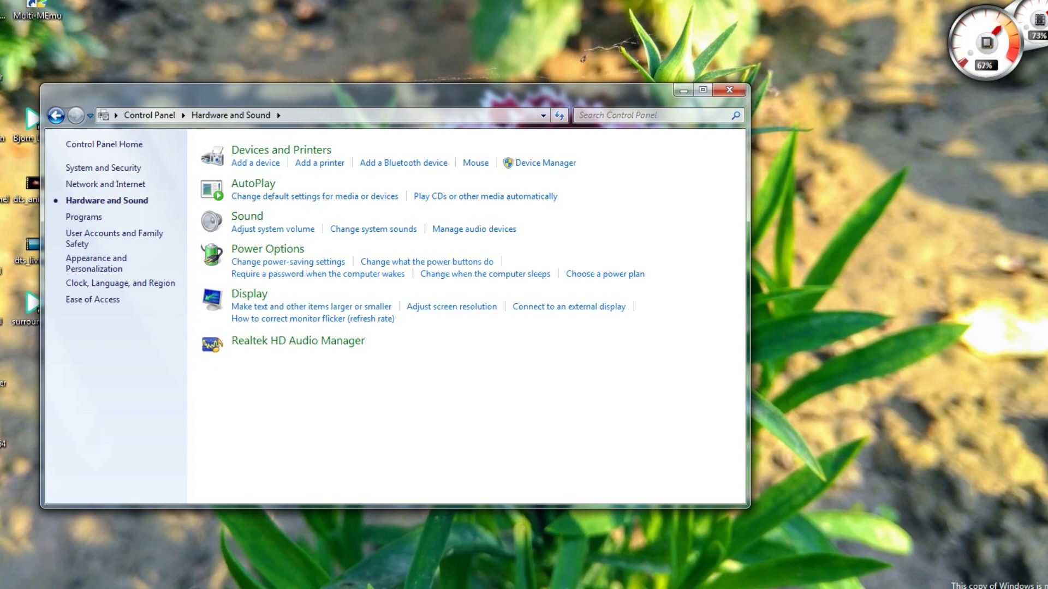
# Step: Close Control Panel, launch PotPlayer from the desktop and bring up its right-click main menu
pyautogui.click(728, 84)
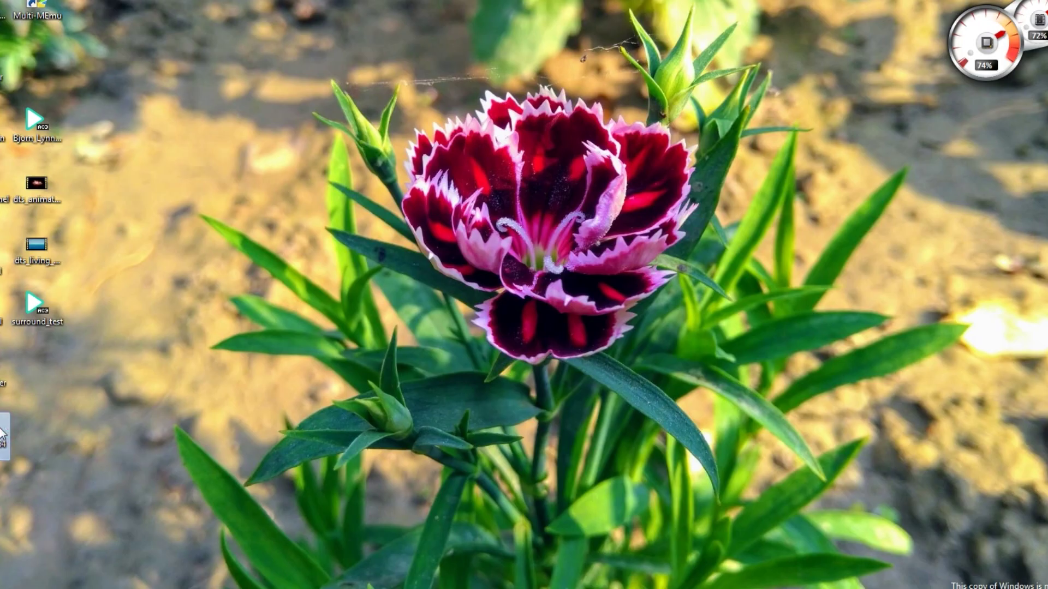
pyautogui.doubleClick(2, 435)
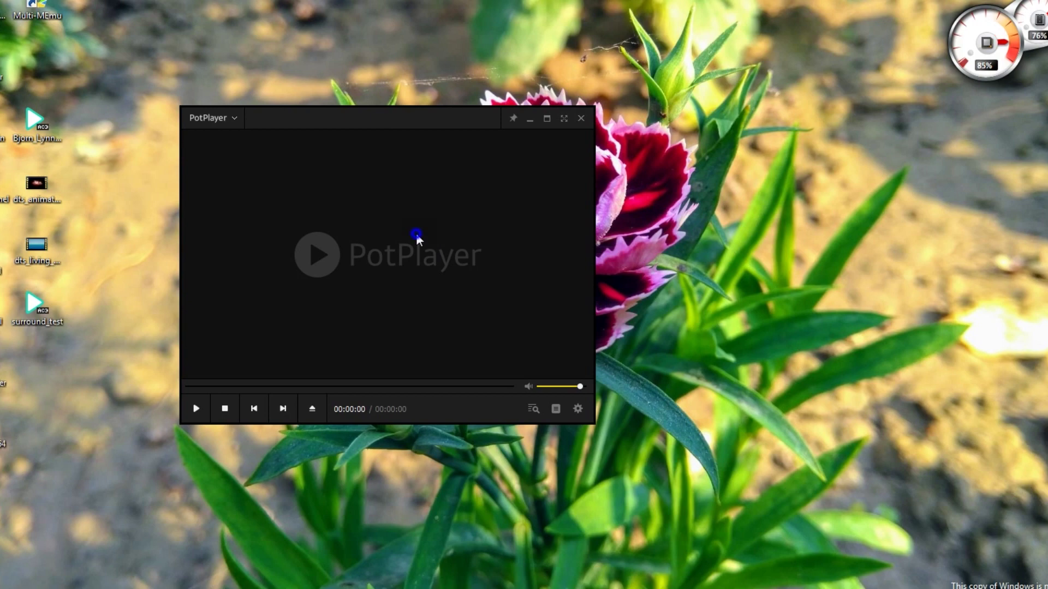
pyautogui.rightClick(416, 235)
pyautogui.moveTo(479, 446)
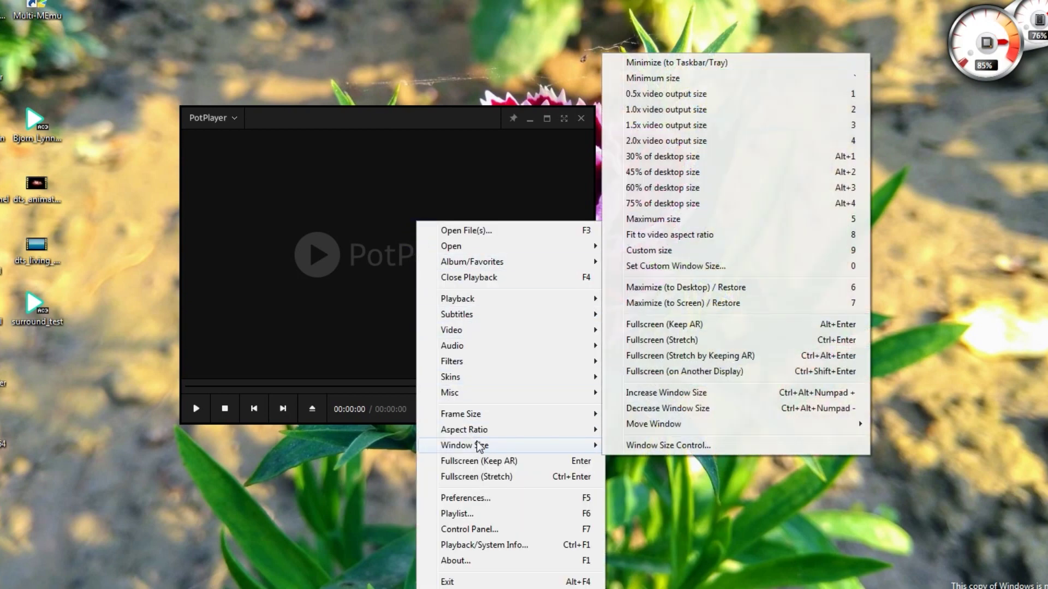
# Step: In PotPlayer Preferences > Audio, keep Speakers at Same as input, apply and close
pyautogui.click(478, 498)
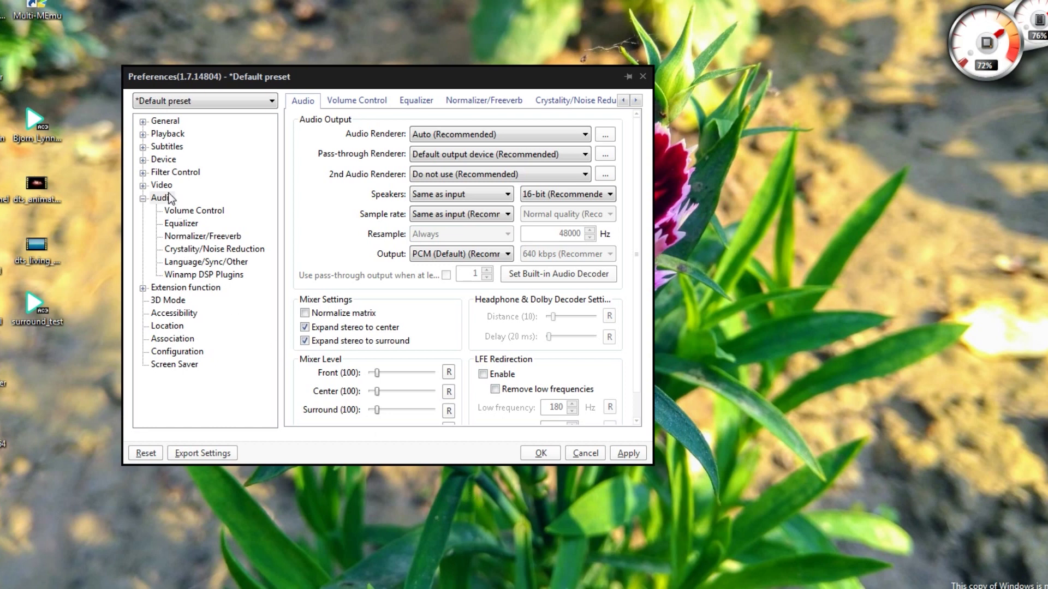
pyautogui.click(162, 199)
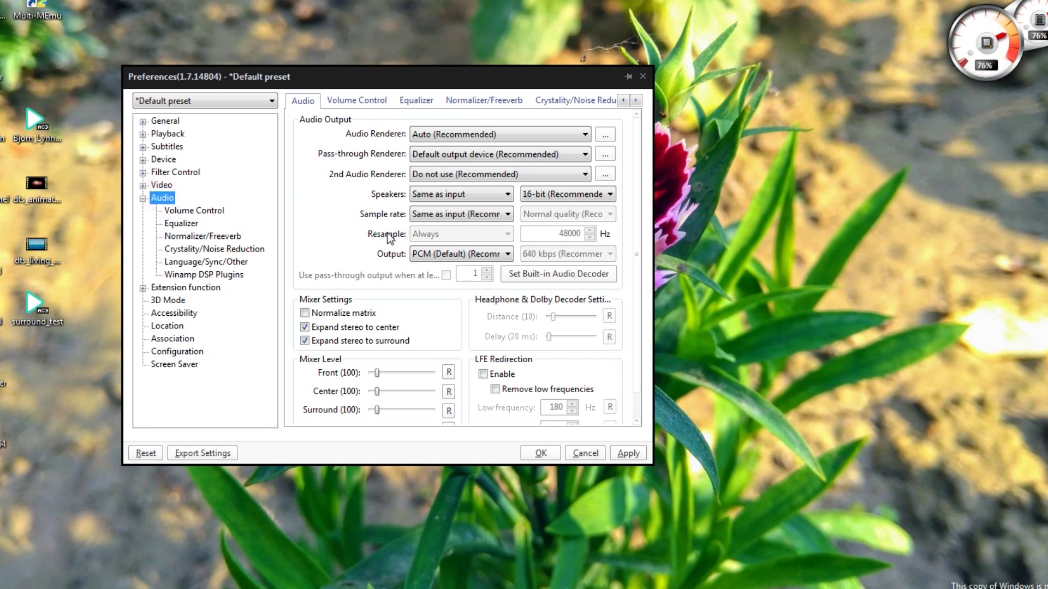
pyautogui.click(463, 196)
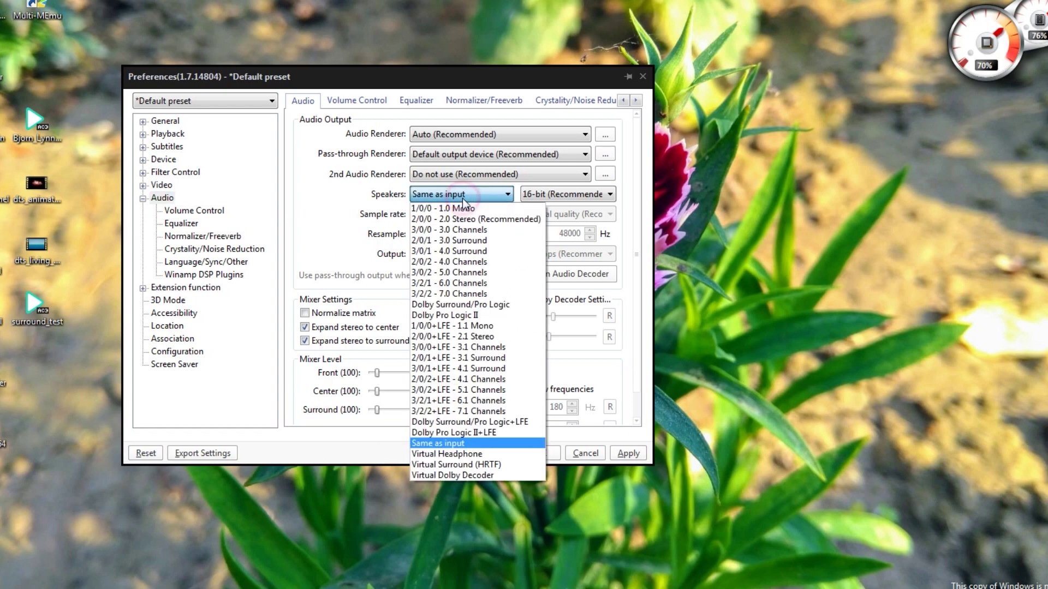
pyautogui.click(454, 443)
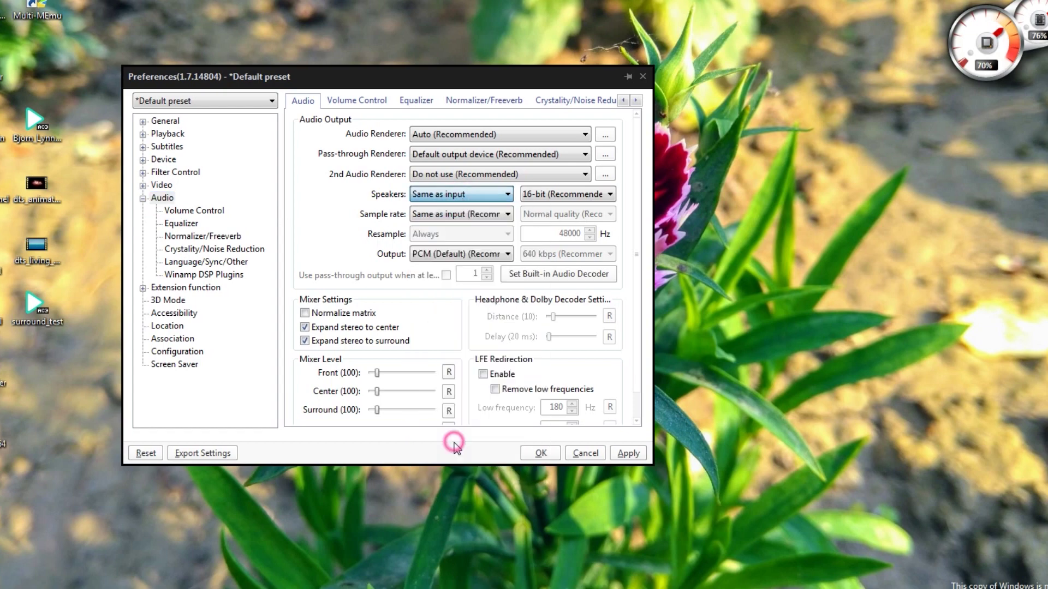
pyautogui.click(629, 453)
pyautogui.click(541, 453)
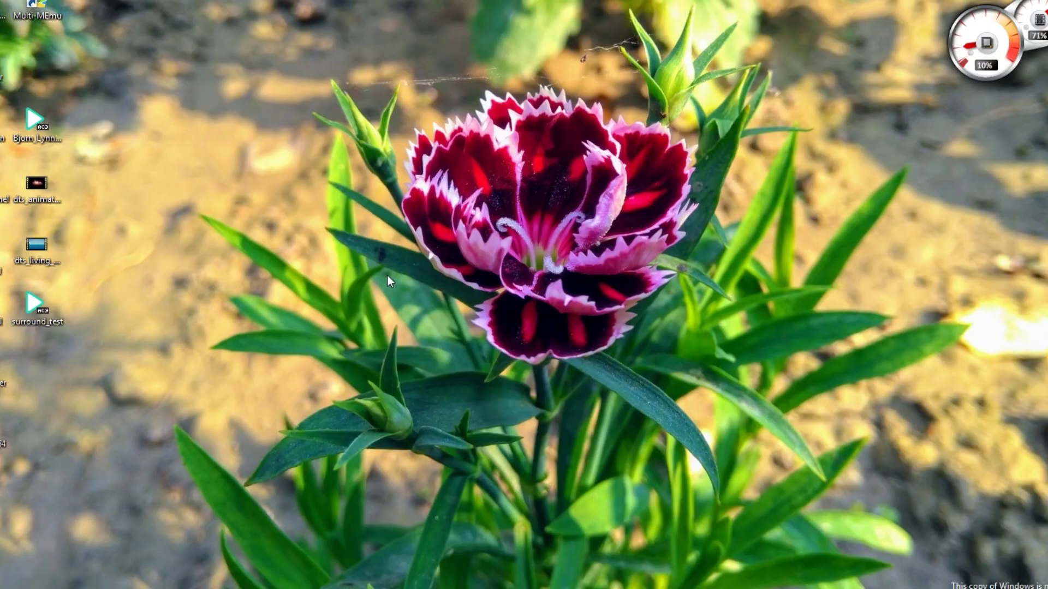
# Step: Play the surround_test file from the desktop in PotPlayer
pyautogui.doubleClick(31, 311)
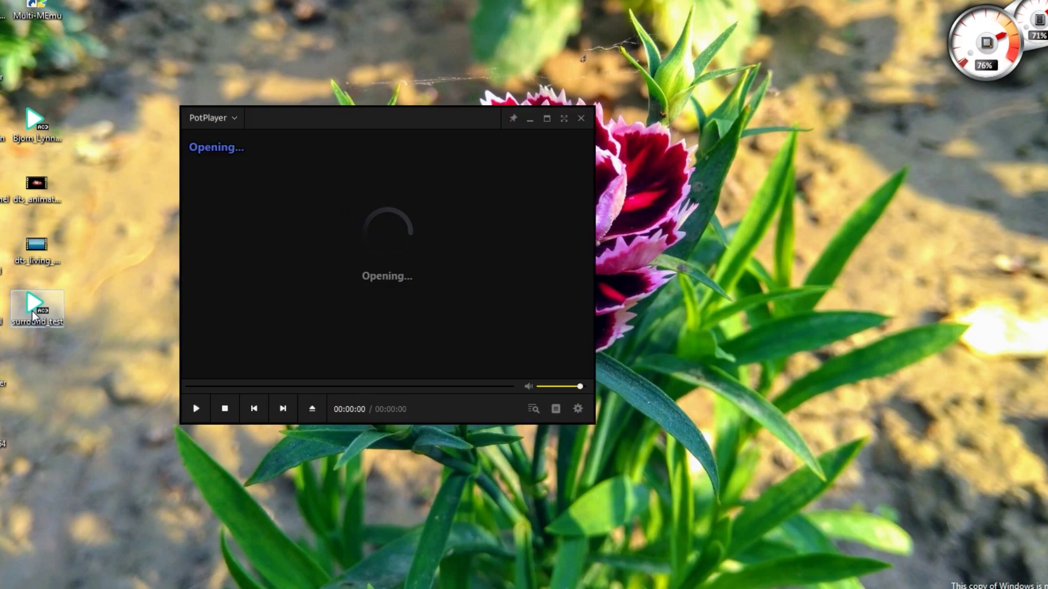